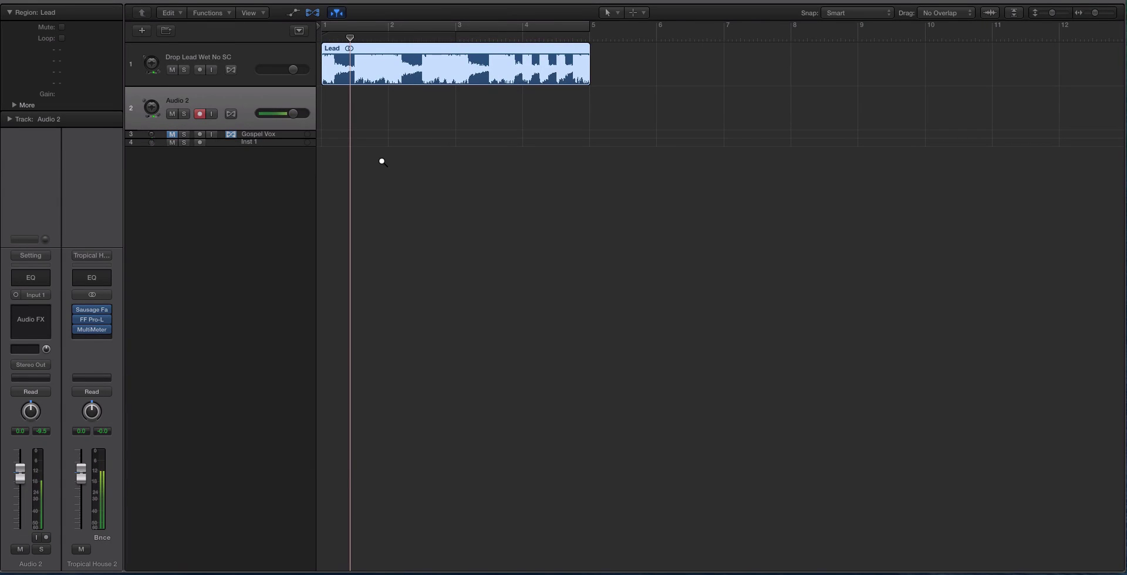
Zoom in on the Drop Lead Wet No SC track's Lead region and cycle bars 1 to 5
left_click(381, 161, "ctrl+alt")
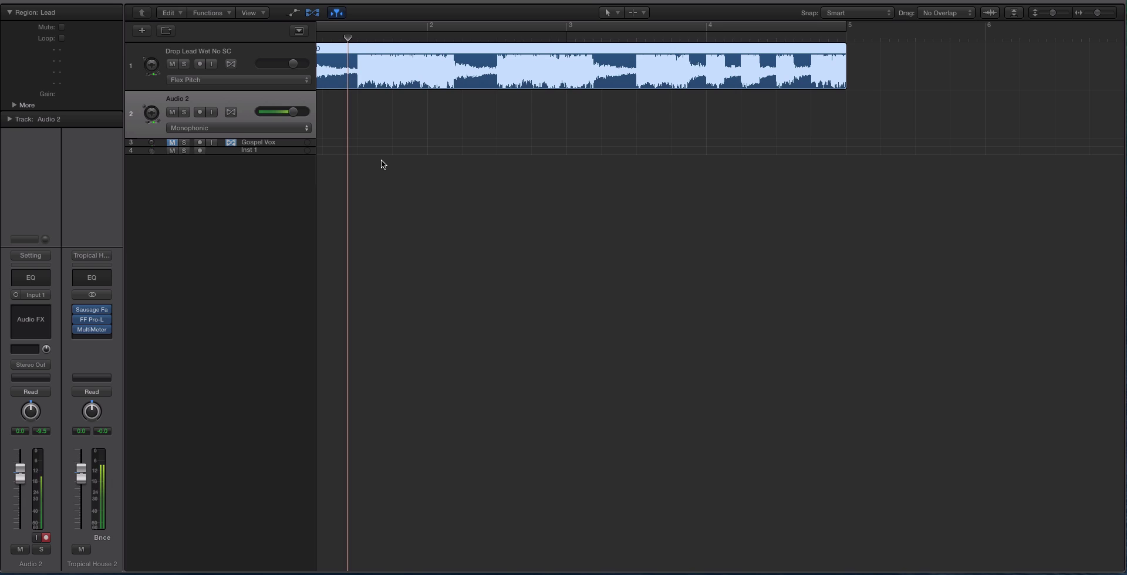
left_click(253, 56)
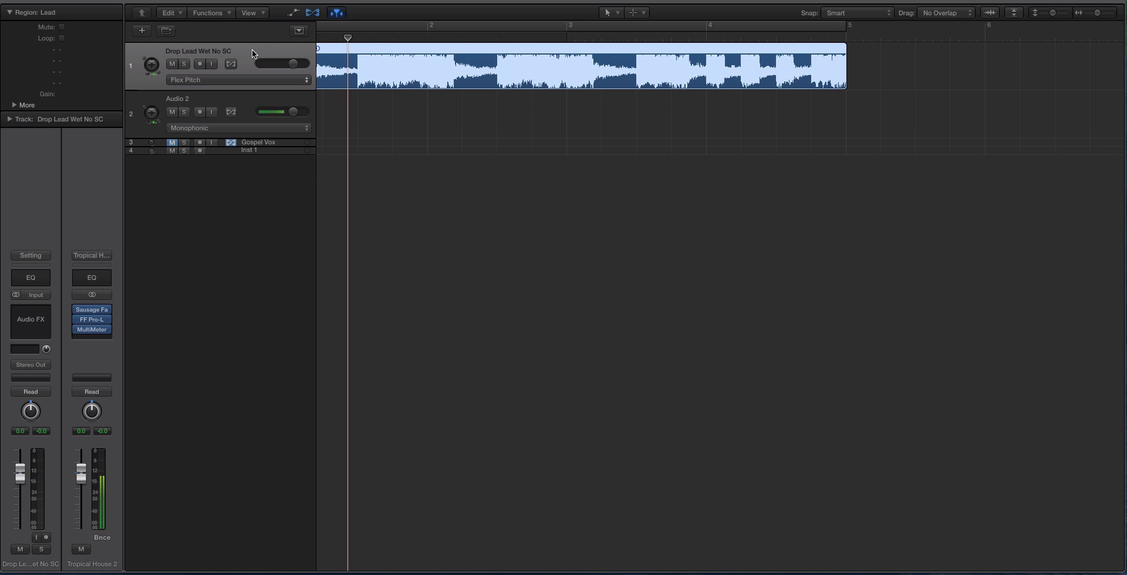
left_click(386, 107)
scroll(391, 103, "left", 2)
left_click(392, 90)
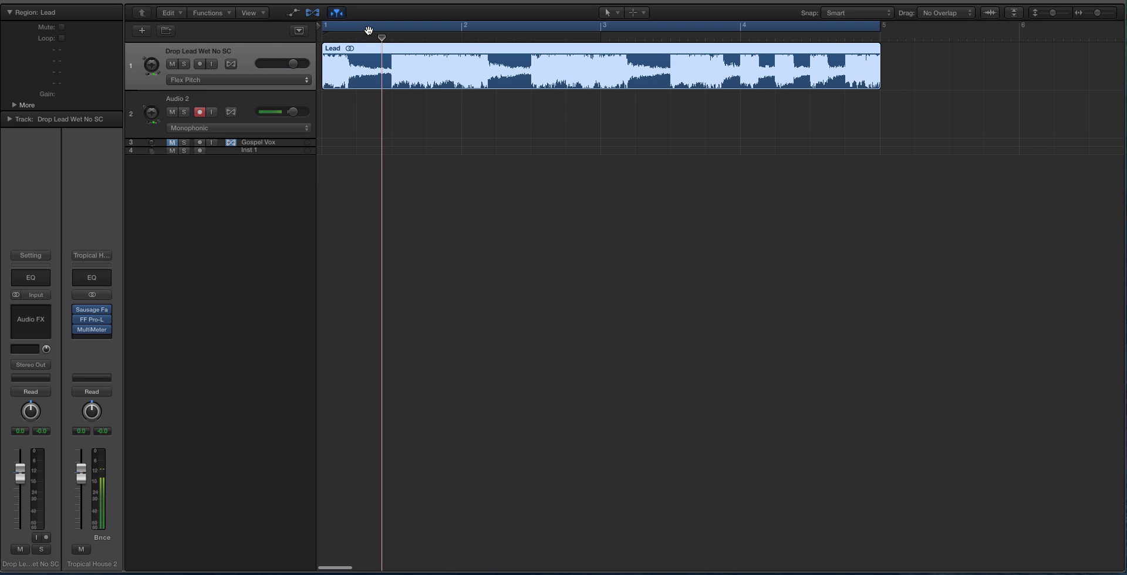
left_click(369, 30)
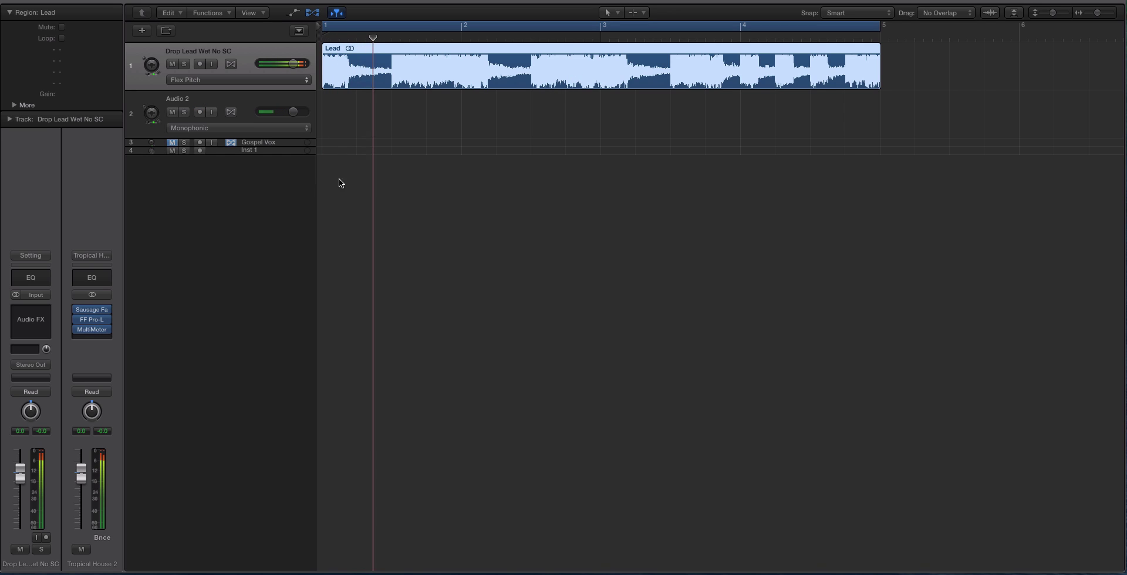
Turn down the volume of the Drop Lead Wet No SC audio track
left_click_drag(292, 63, 275, 63)
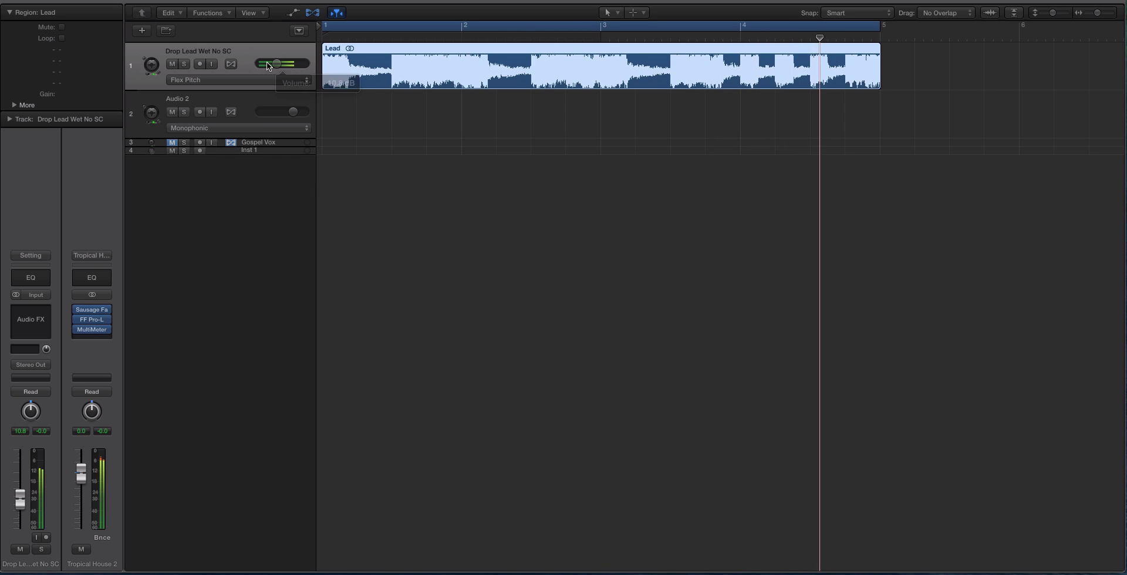
left_click(251, 101)
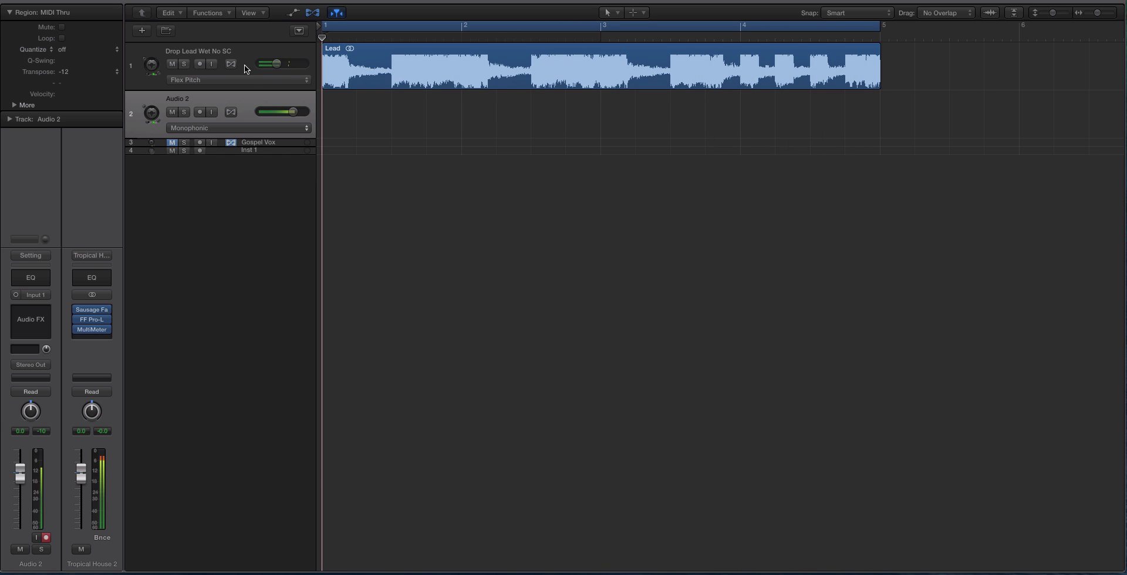
left_click(243, 48)
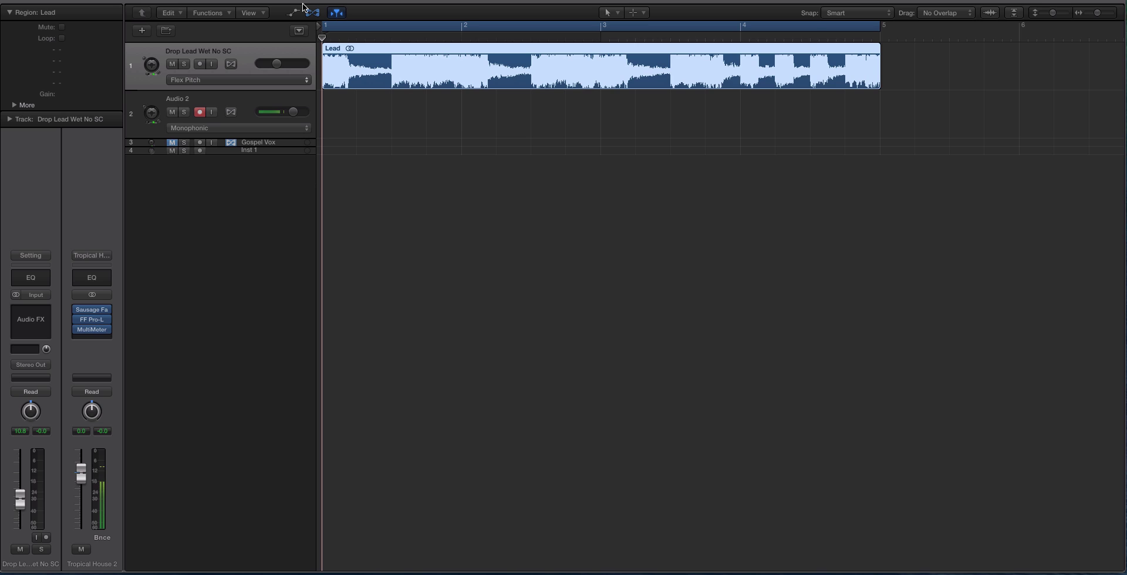
Set the lead track to Flex Pitch and bring up the Lead region's detected pitch notes
left_click(278, 76)
left_click(235, 81)
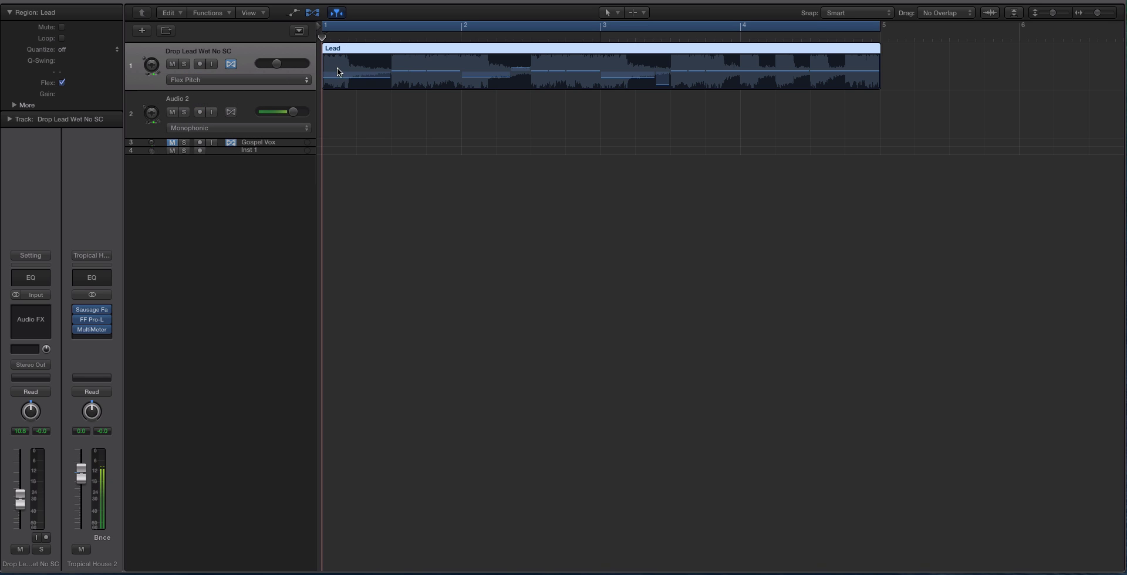
scroll(646, 70, "right", 1)
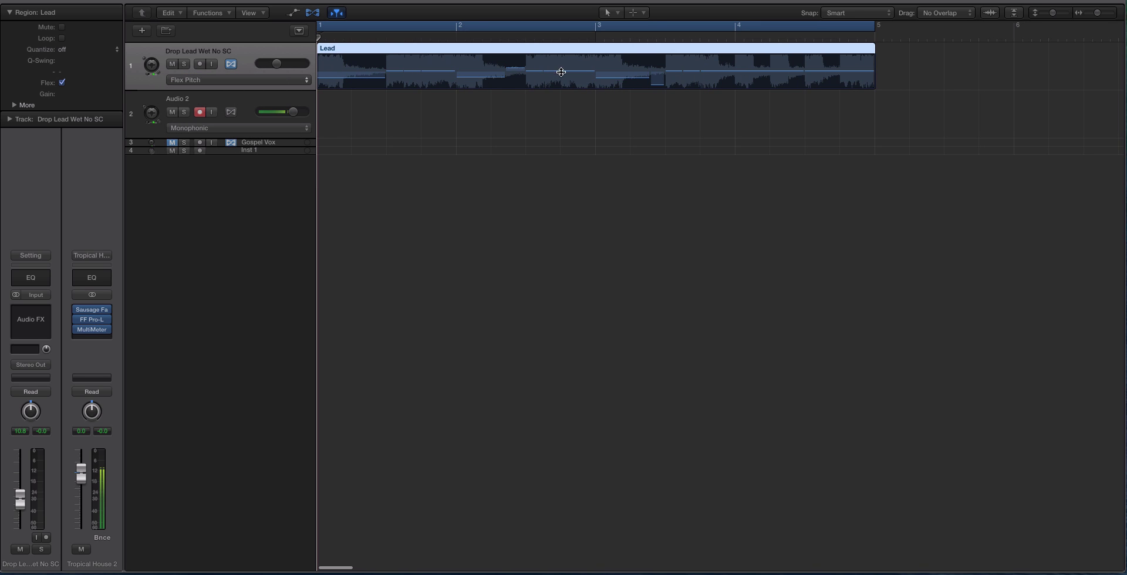
double_click(370, 55)
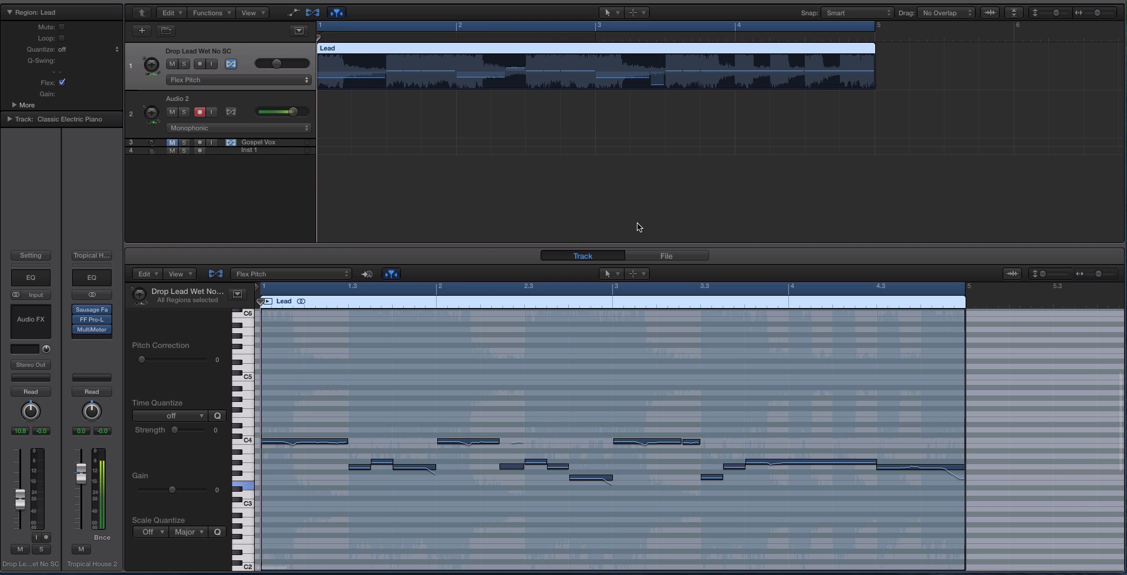
Play the lead, then use Edit > Create MIDI Track from Flex Pitch Data for a Classic Electric Piano track
left_click(649, 256)
left_click(594, 254)
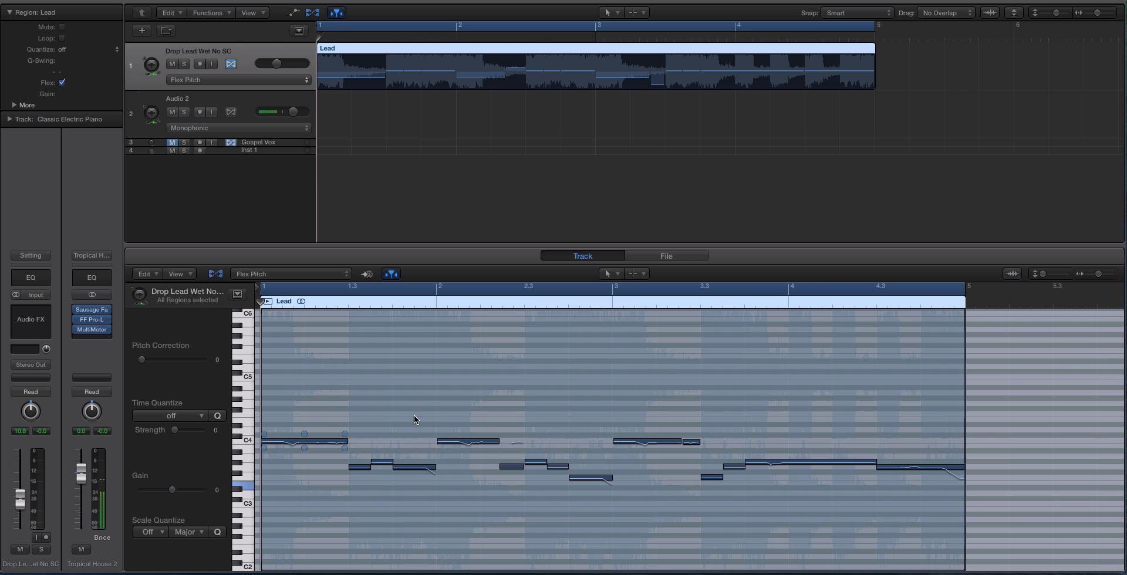
key("space")
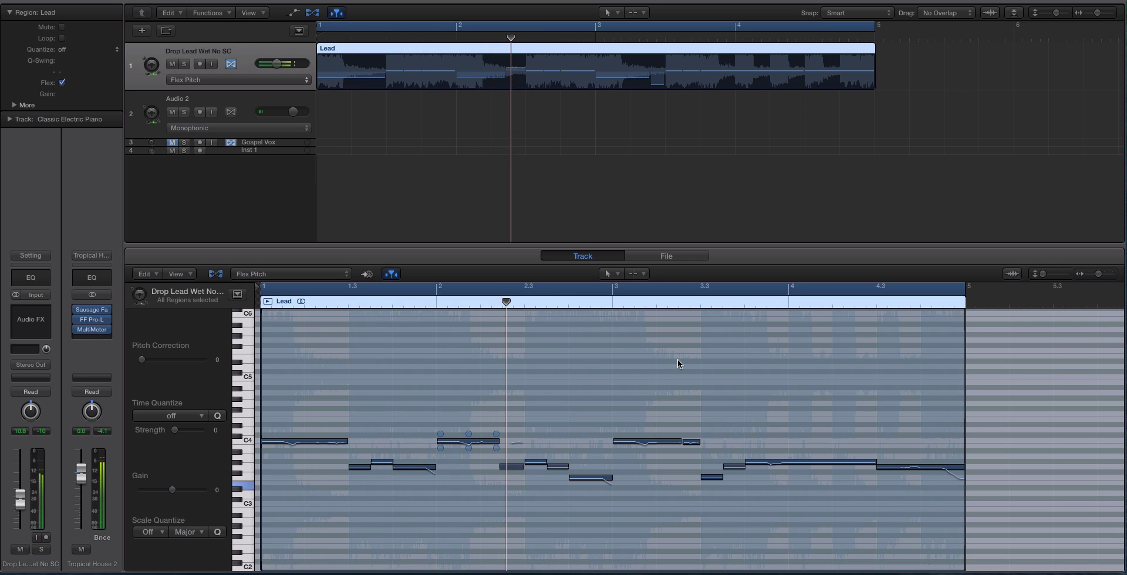
left_click(155, 274)
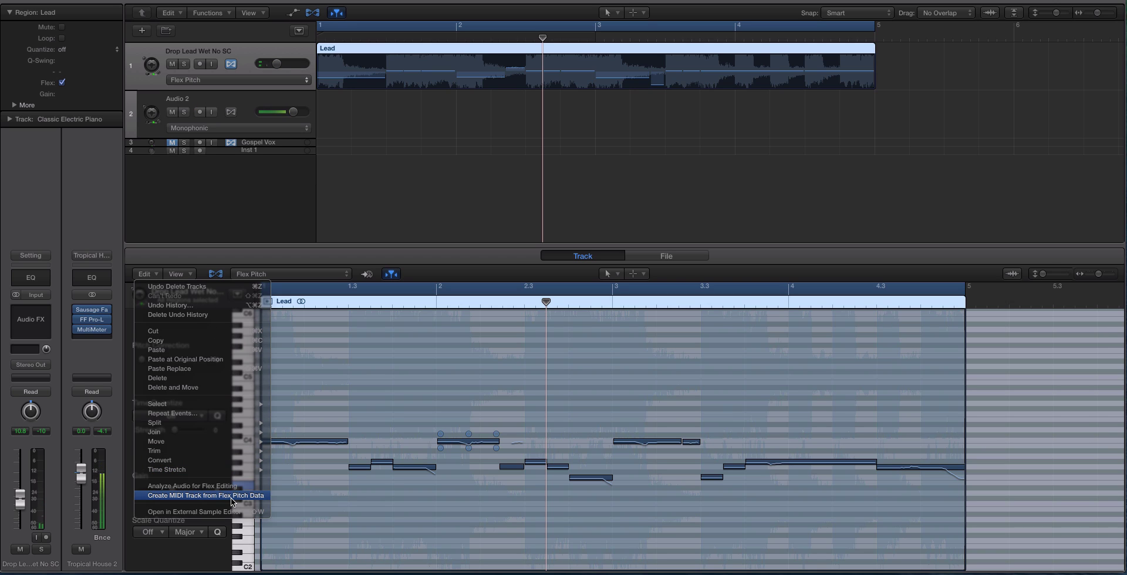
left_click(231, 498)
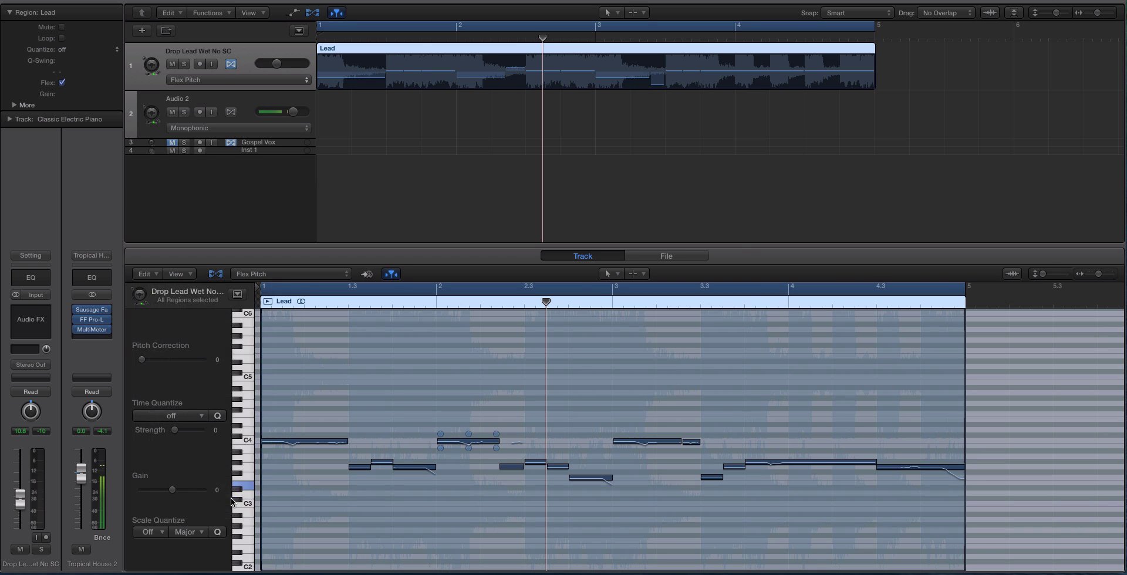
Mute the Drop Lead Wet No SC track and select Classic Electric Piano to show its 16 notes
left_click(261, 59)
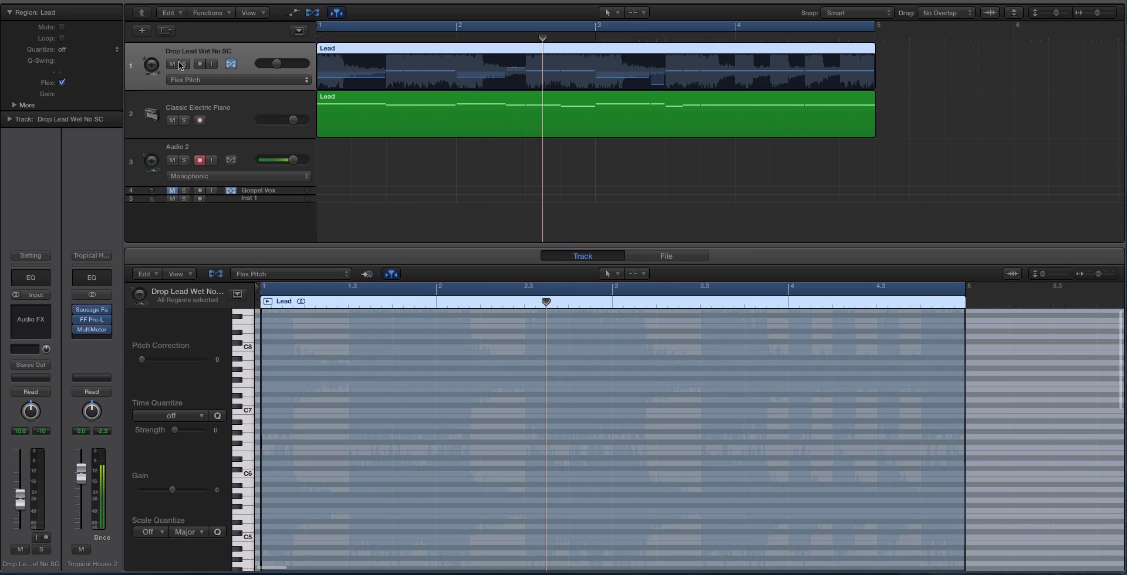
left_click(172, 64)
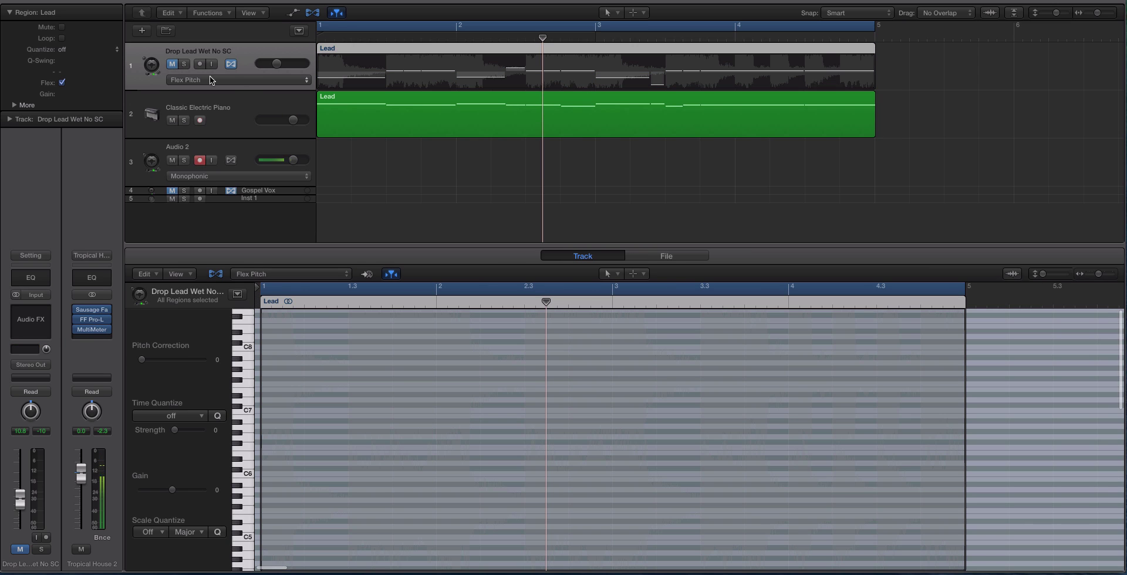
left_click(175, 66)
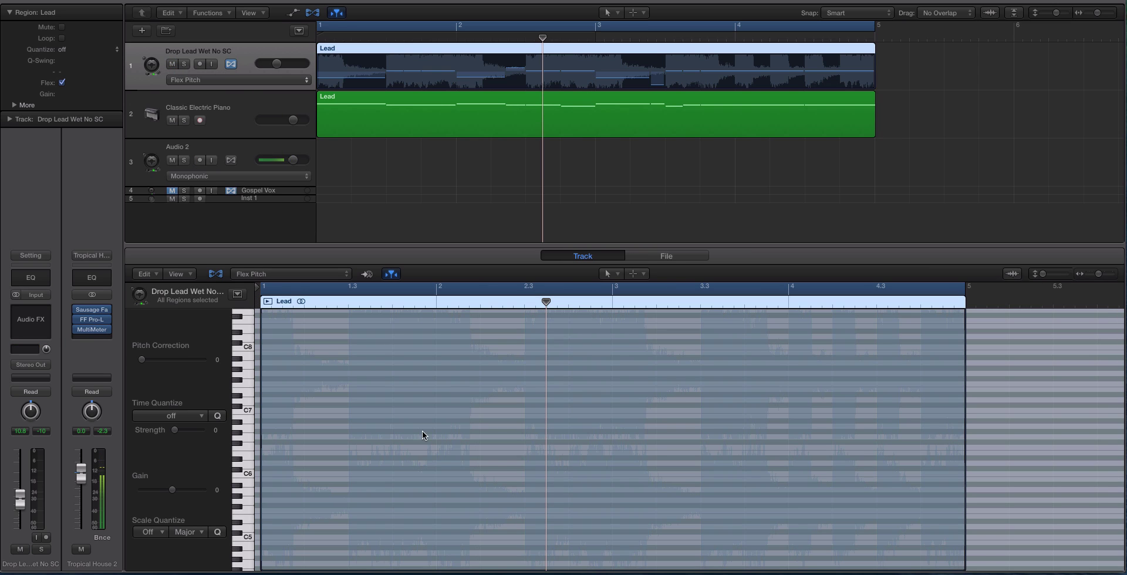
left_click(172, 64)
left_click(259, 112)
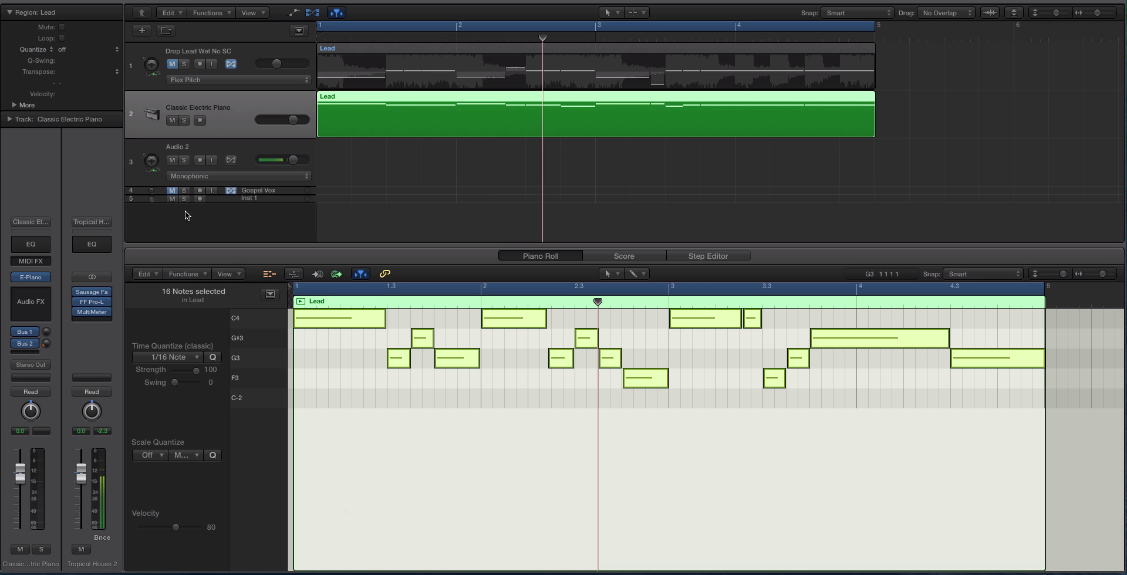
key("super+Left")
key("Return")
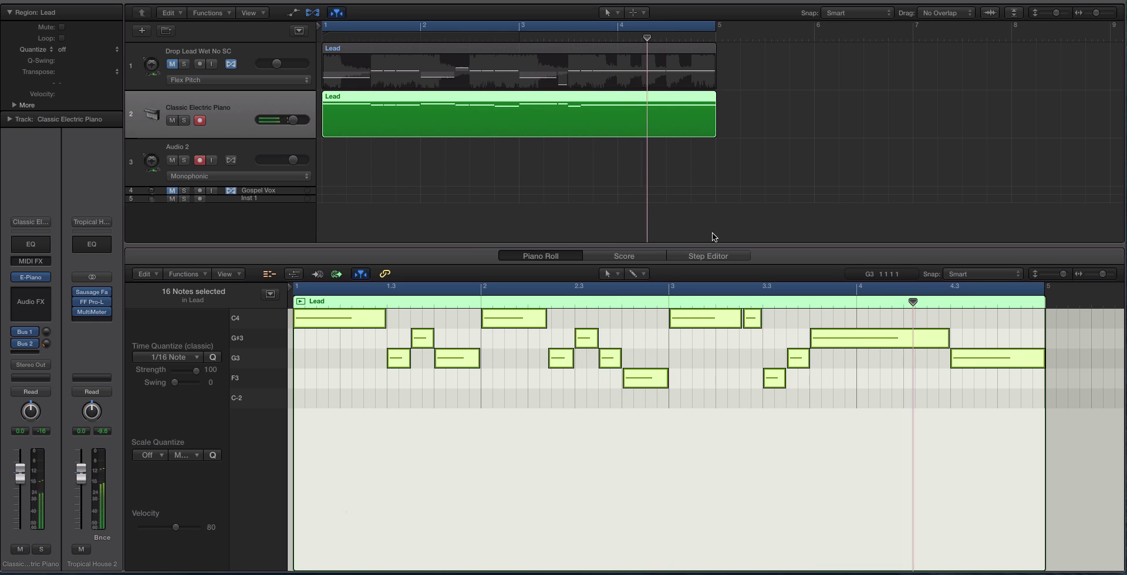
key("a")
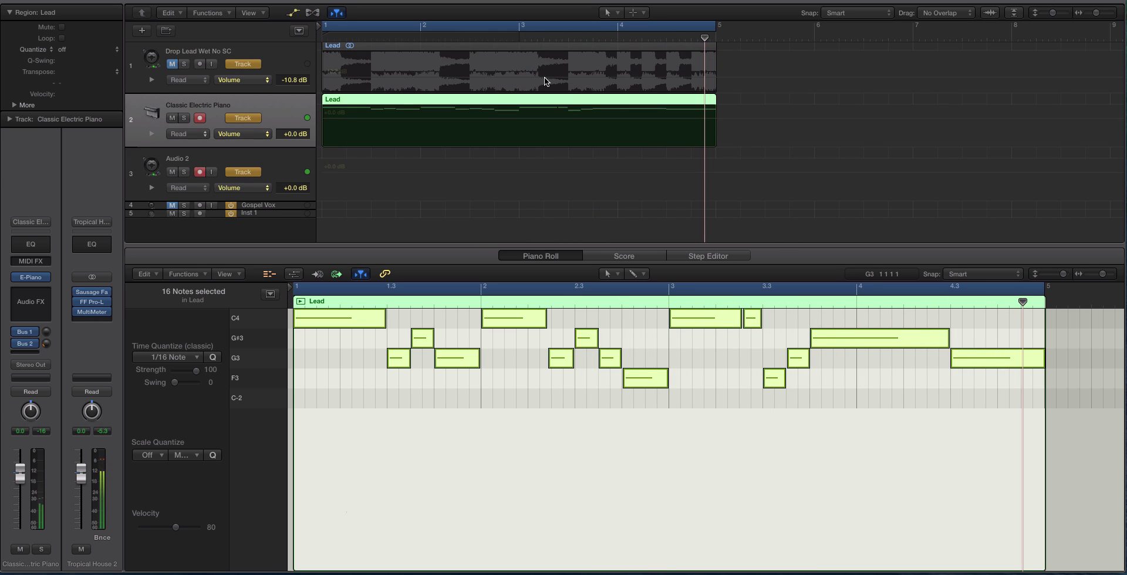
key("a")
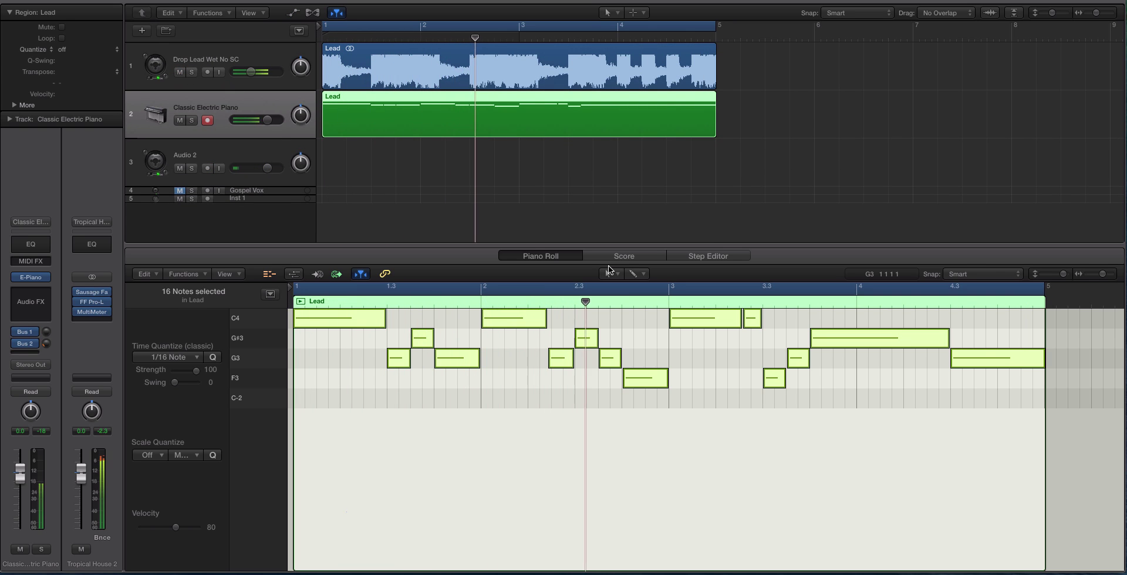
Mute the stray G3 note, compare by playback, then delete it
left_click(555, 359)
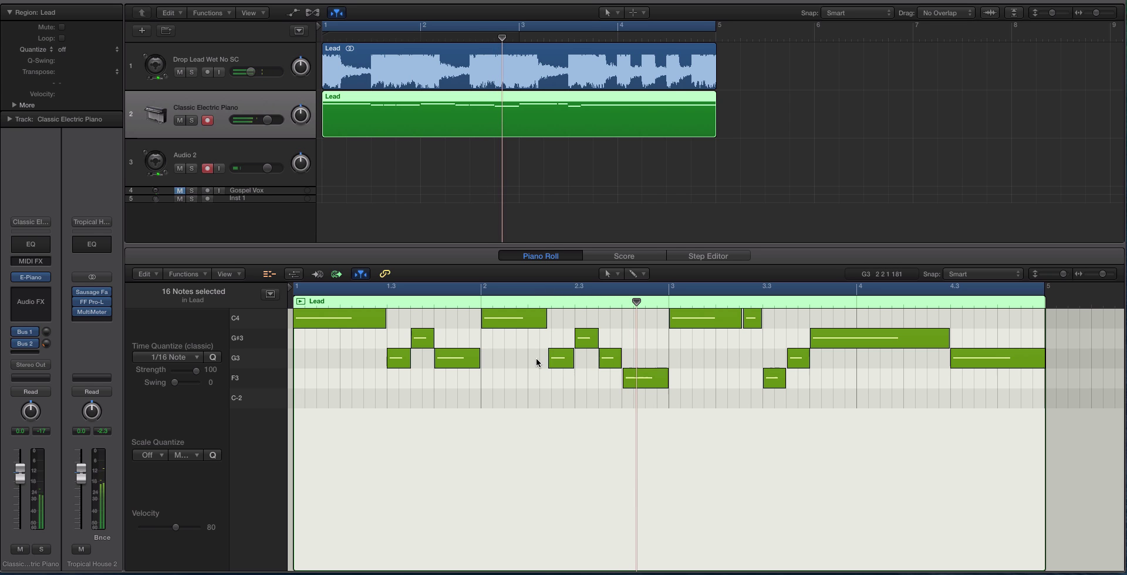
key("ctrl+m")
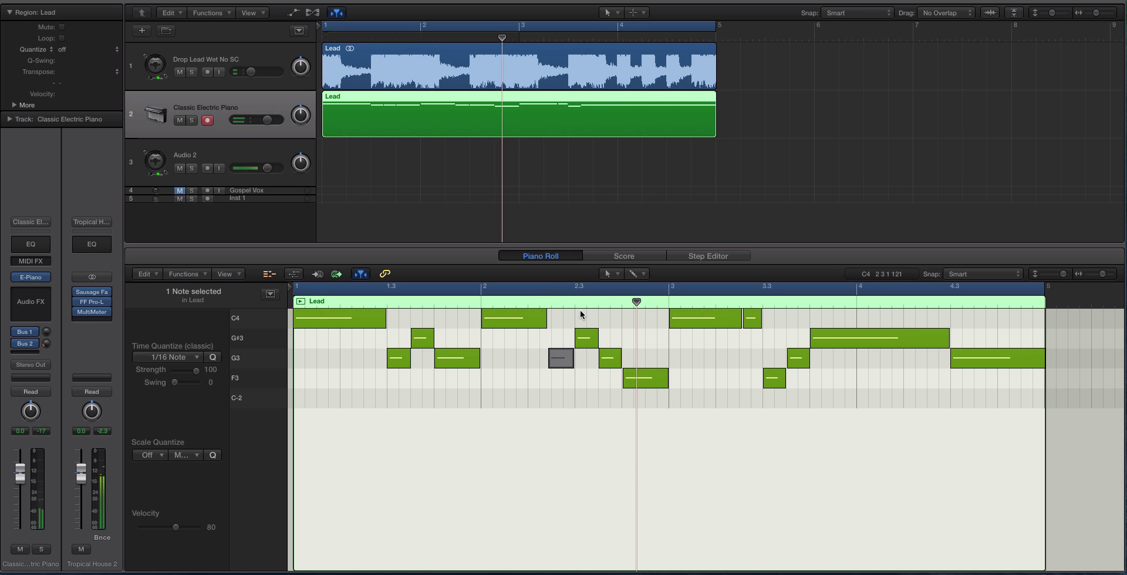
scroll(549, 217, "up", 3)
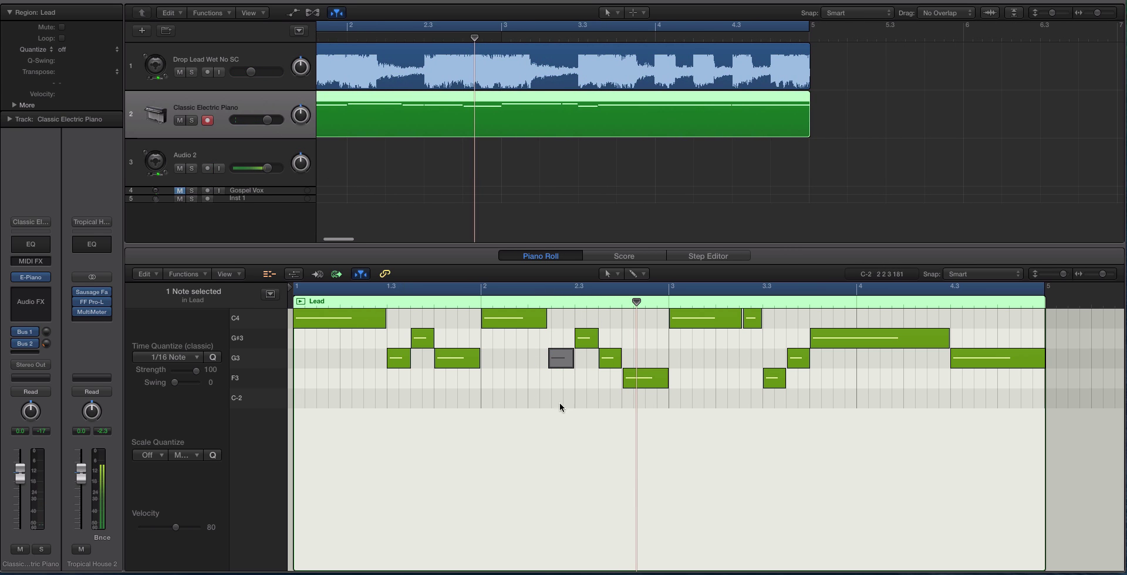
left_click_drag(512, 400, 419, 361)
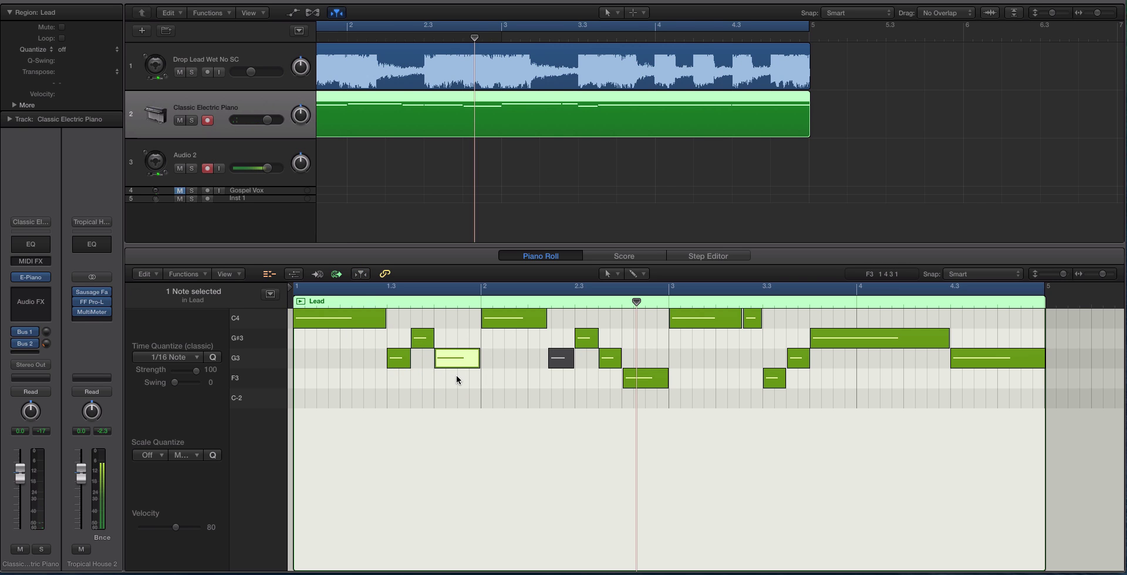
key("Return")
key("space")
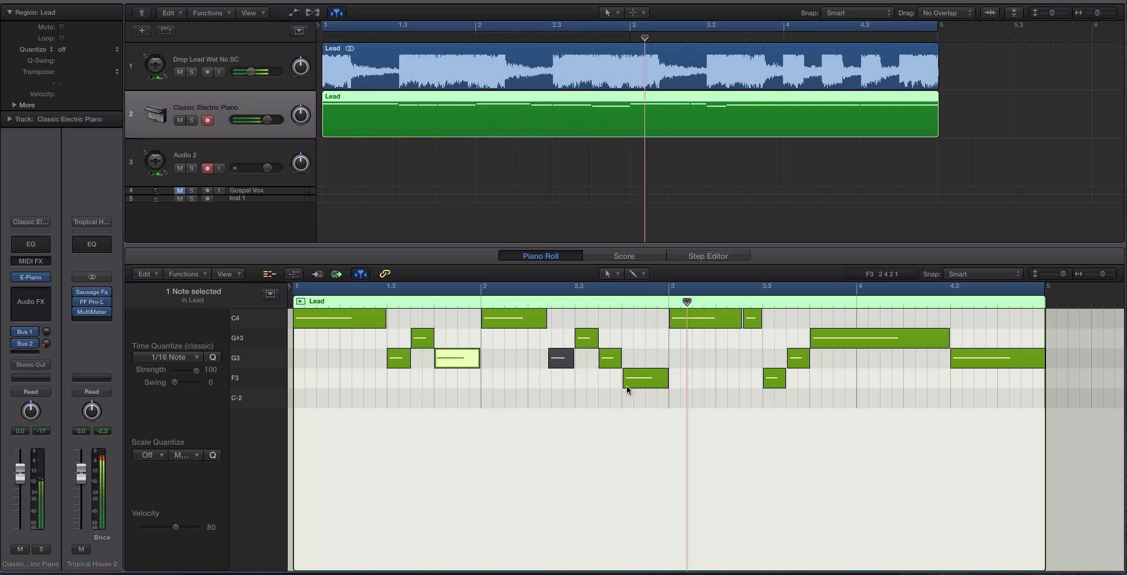
left_click(567, 360)
key("Delete")
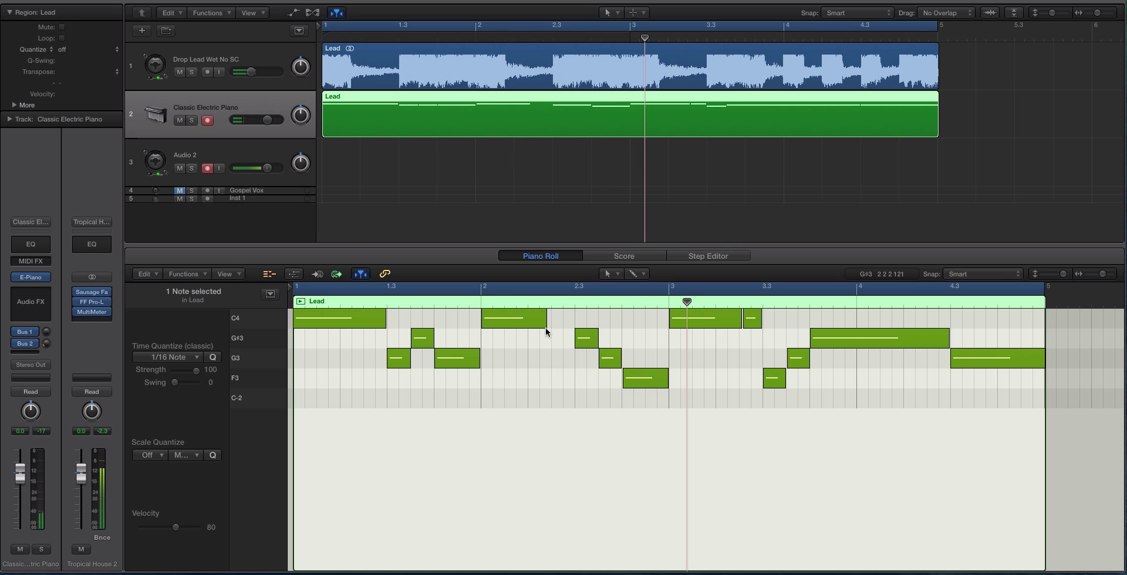
Lengthen the bar-2 C4 note and delete the short C4 near bar 3.4
left_click_drag(546, 322, 574, 323)
key("space")
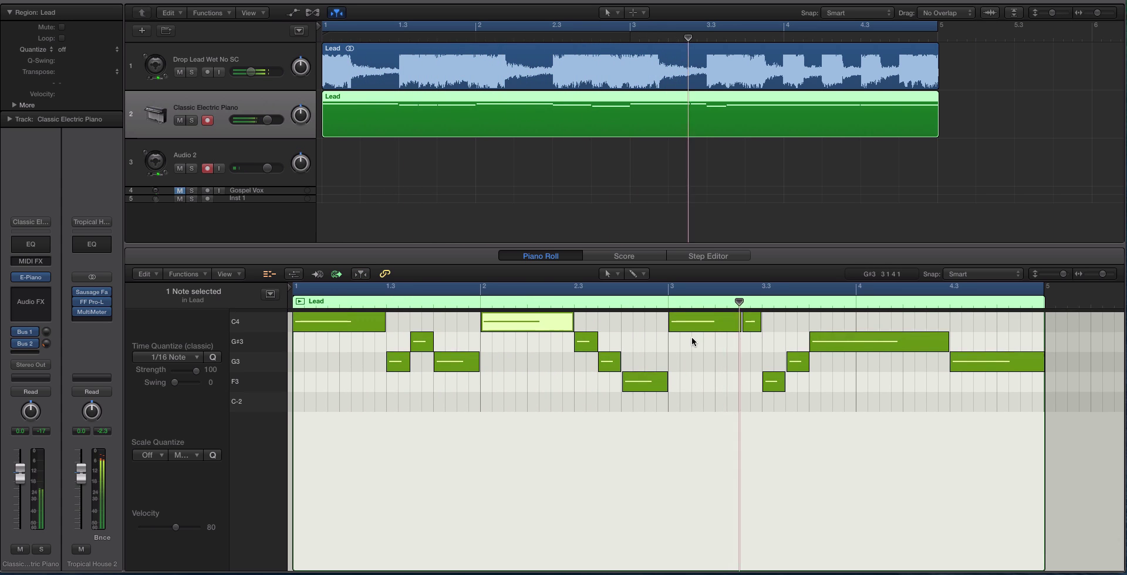
left_click(751, 318)
key("Delete")
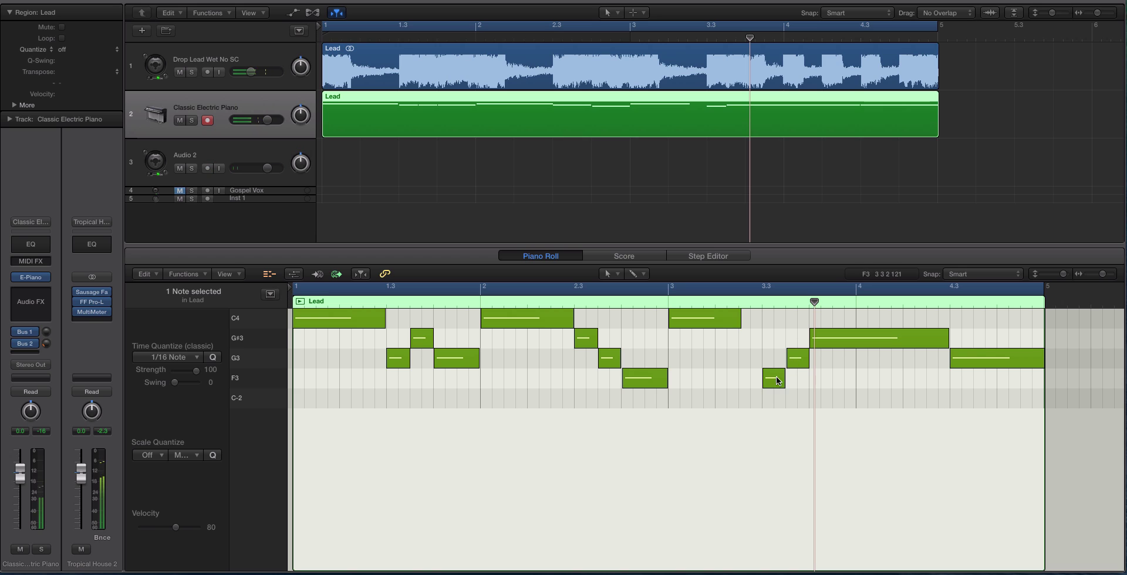
left_click(796, 359)
left_click(840, 340)
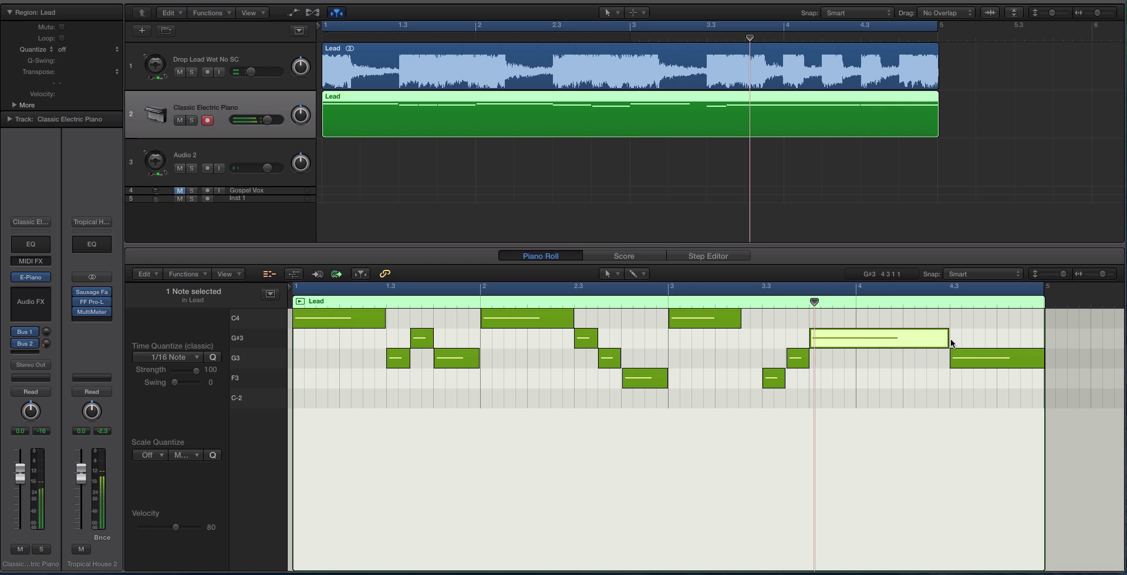
Shorten the long G#3 to end at bar 4, copy it to bar 4.3 and mute that copy
left_click(783, 37)
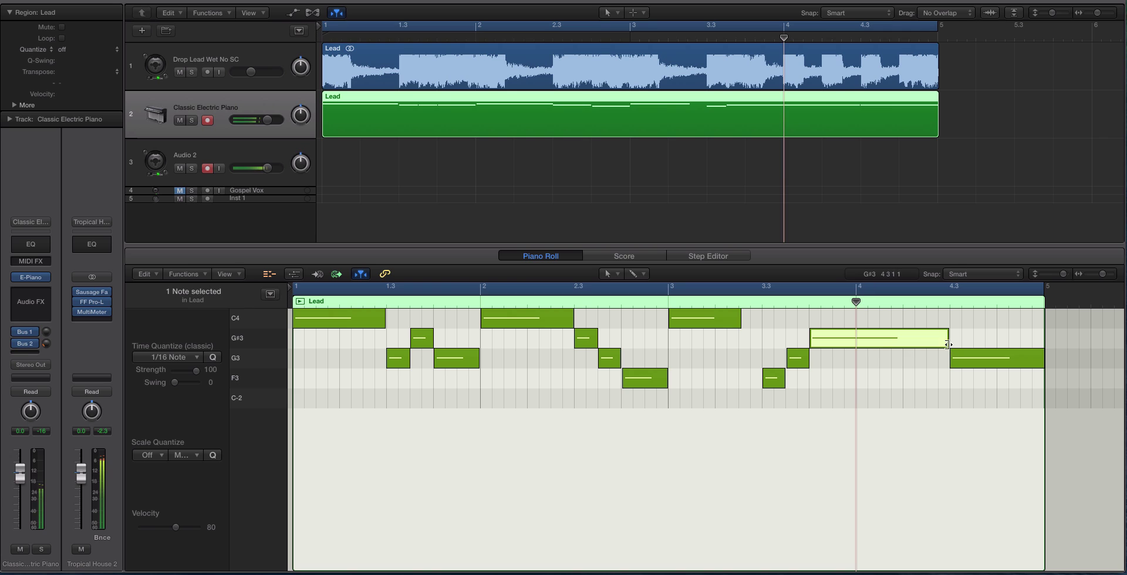
left_click_drag(947, 339, 878, 340)
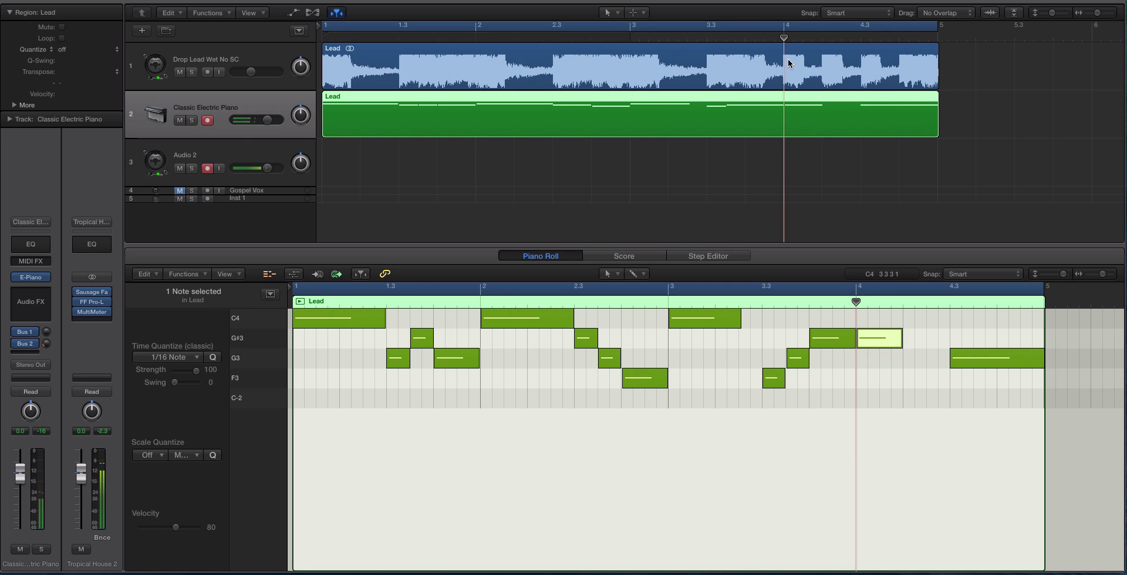
left_click(823, 37)
left_click(860, 37)
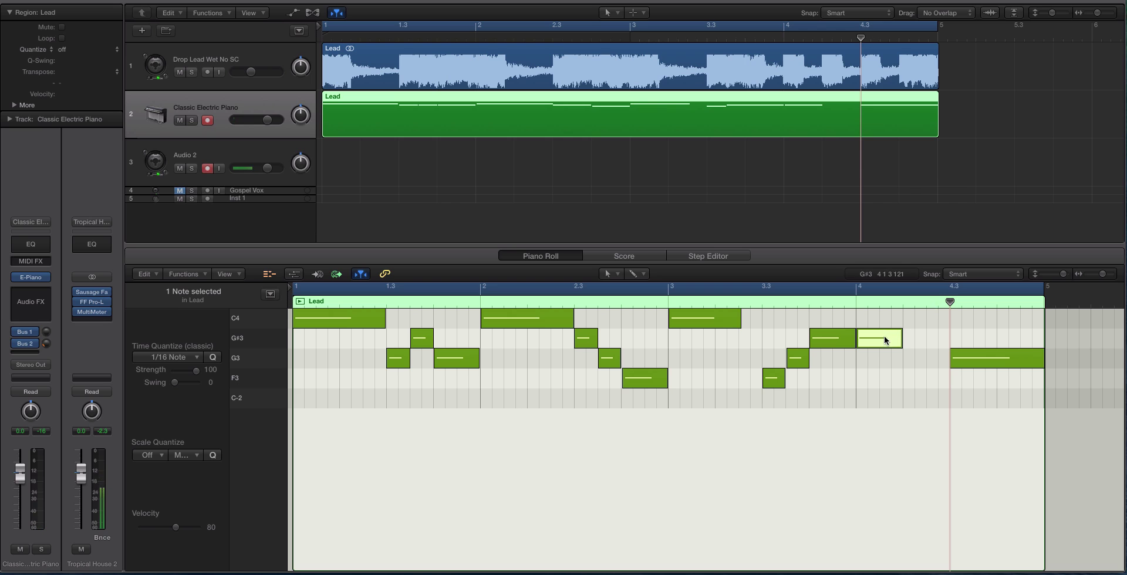
left_click_drag(884, 339, 976, 339)
key("Return")
key("space")
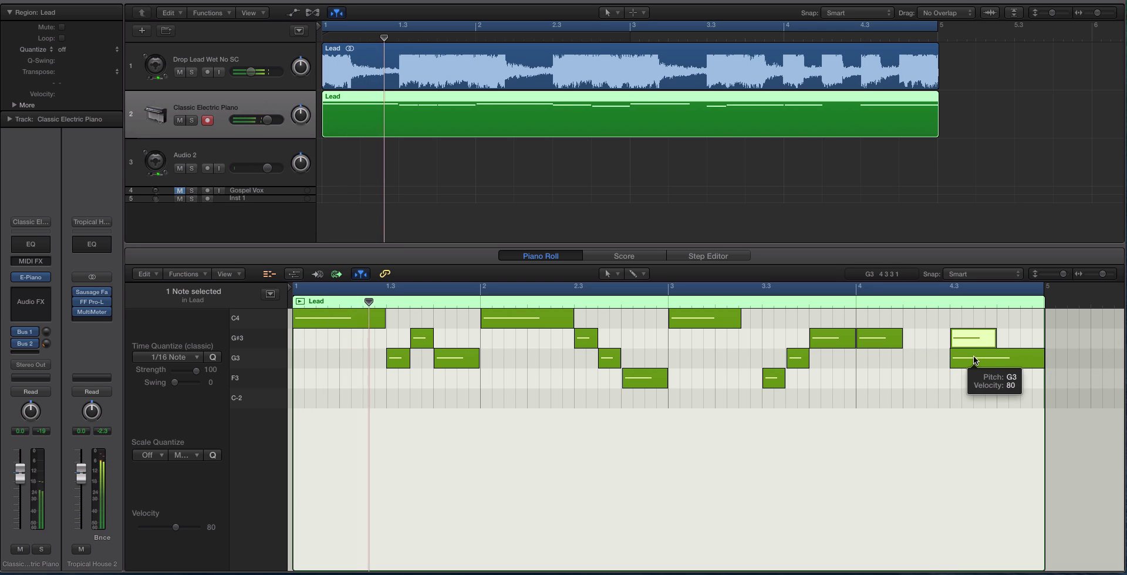
key("ctrl+m")
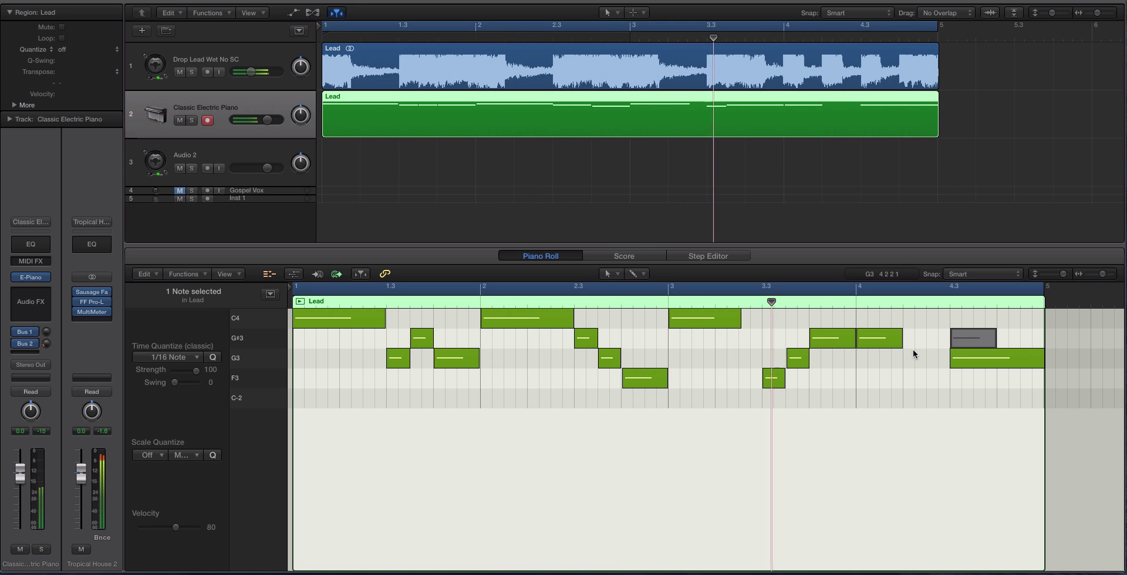
Option-copy the bar-4 G#3 one step right and duplicate the final G3 one beat later
left_click(897, 342)
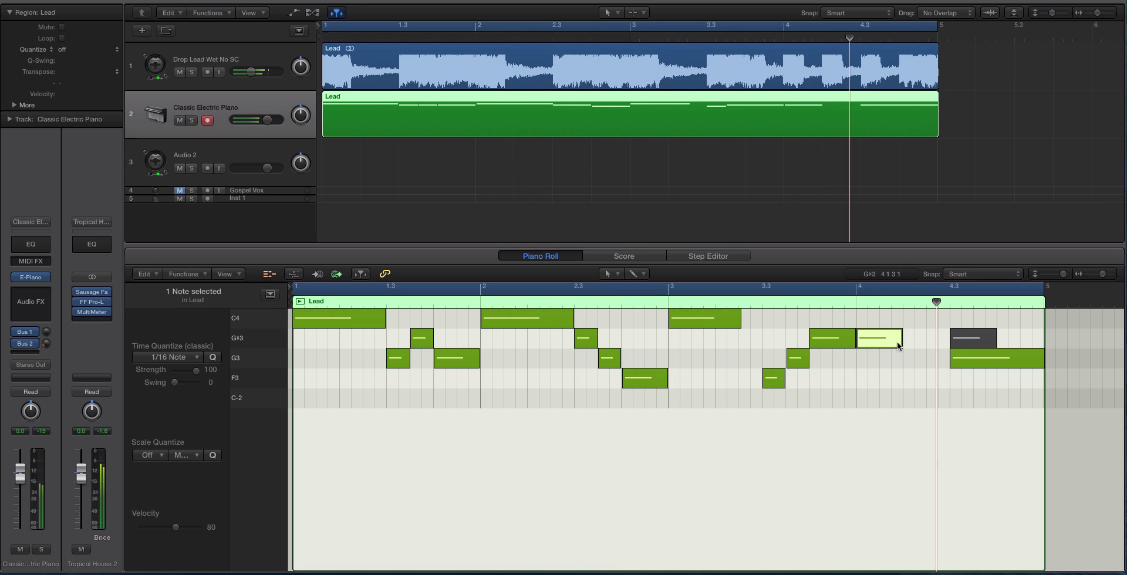
left_click_drag(897, 342, 944, 340)
left_click(966, 359)
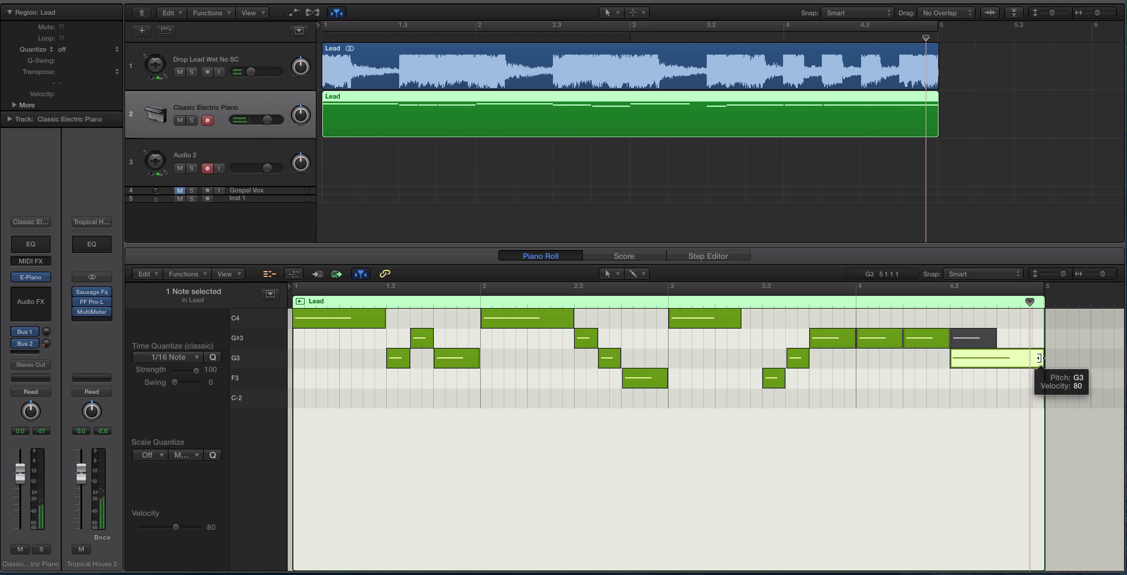
left_click_drag(1006, 360, 1033, 362)
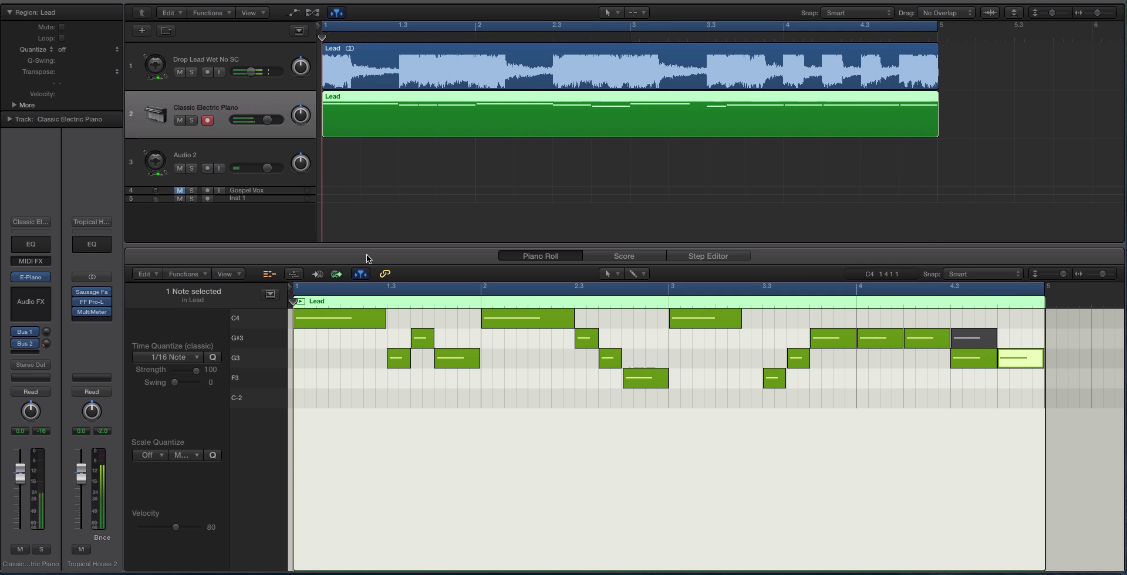
Zoom the tracks out horizontally and close the lower mixer pane
key("super+Left")
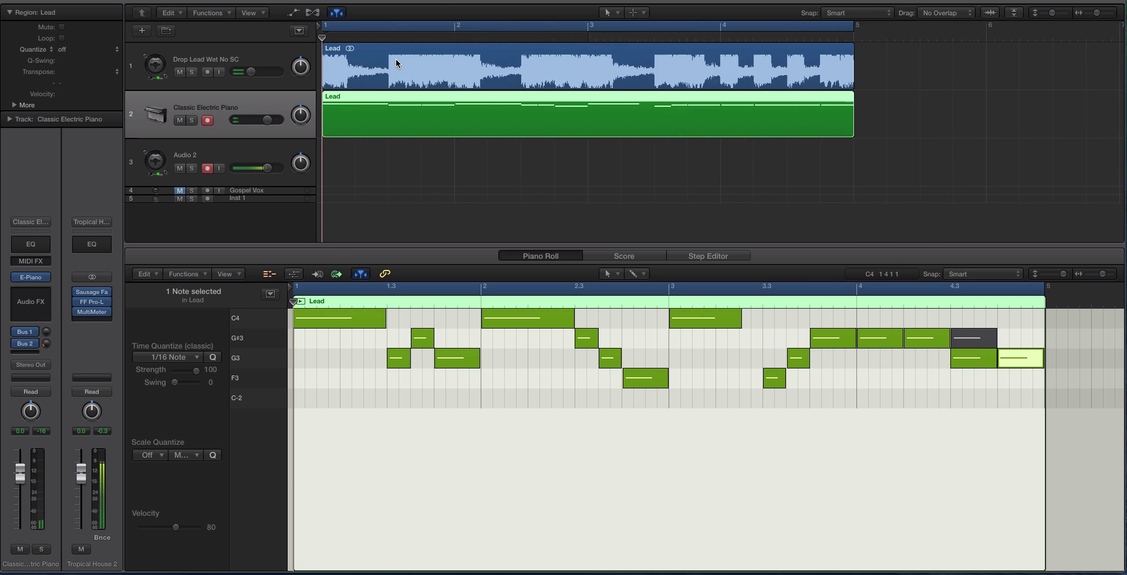
key("super+Left")
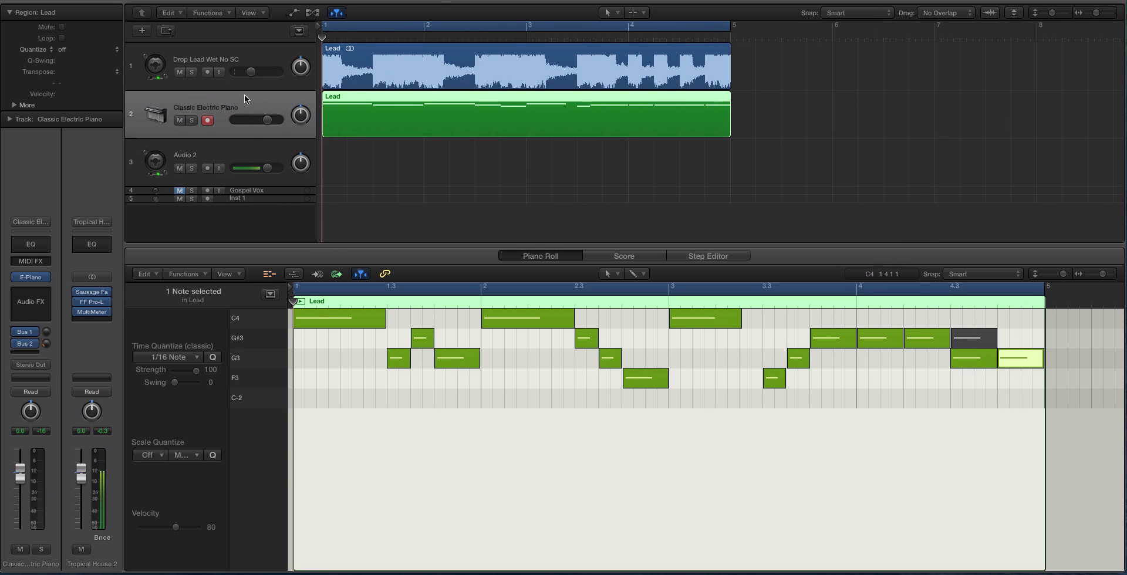
key("x")
key("super+Up")
key("x")
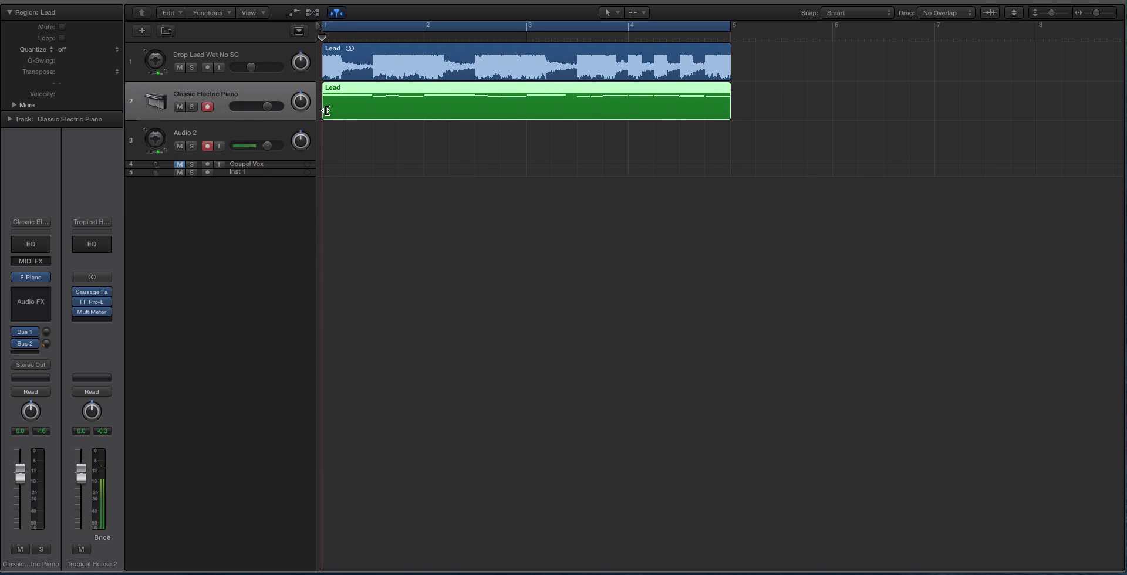
Turn on Flex view and choose Flex Pitch on the Drop Lead Wet No SC track
left_click(230, 55)
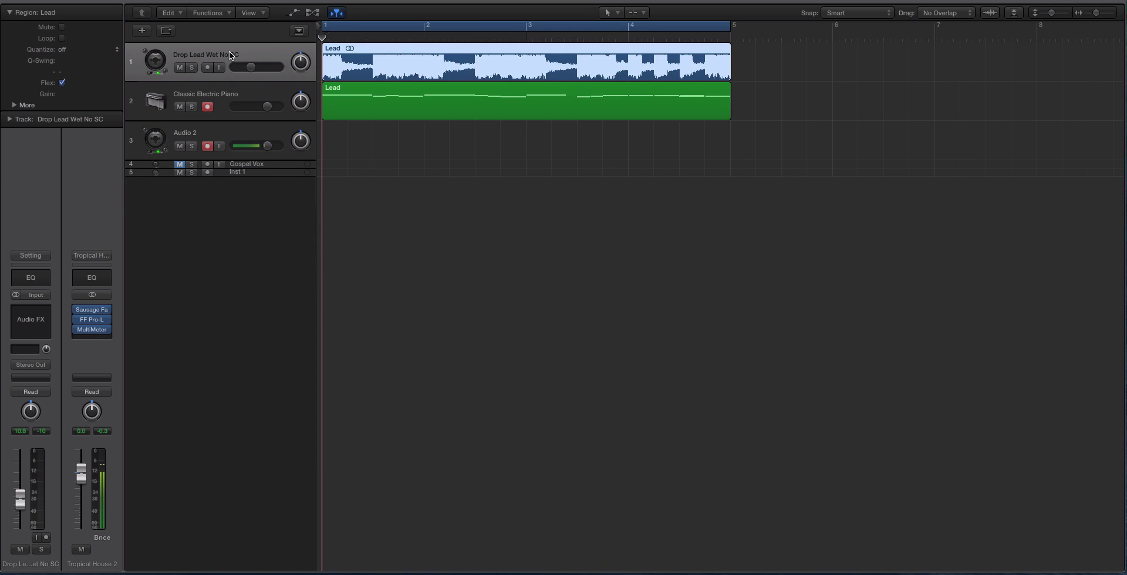
left_click(235, 91)
left_click(257, 51)
left_click(312, 13)
left_click(234, 78)
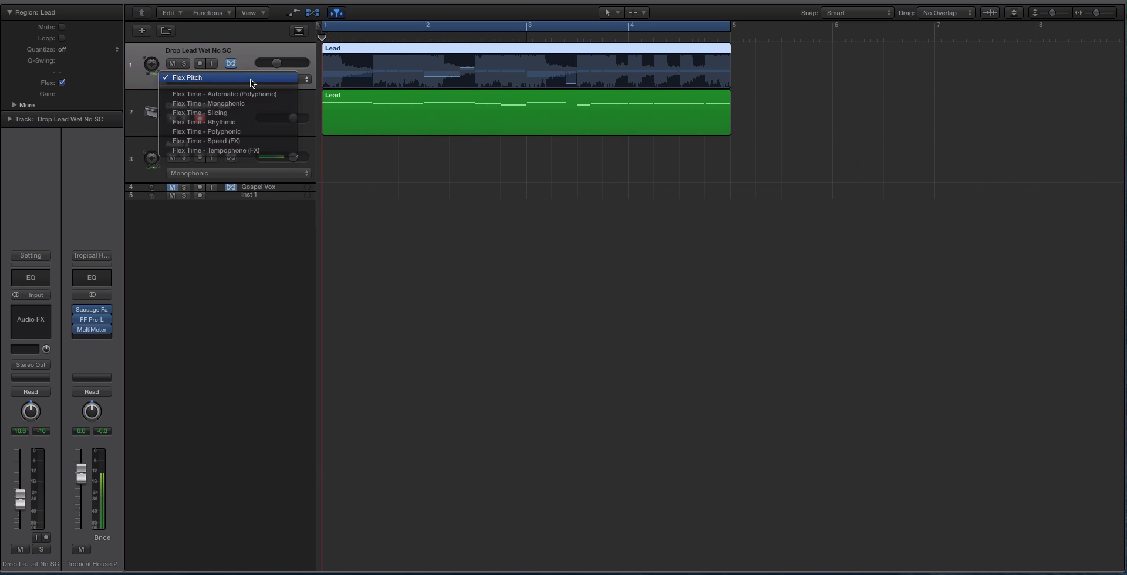
Load the Classic Electric Piano's green Lead MIDI region into the Piano Roll
left_click(497, 113)
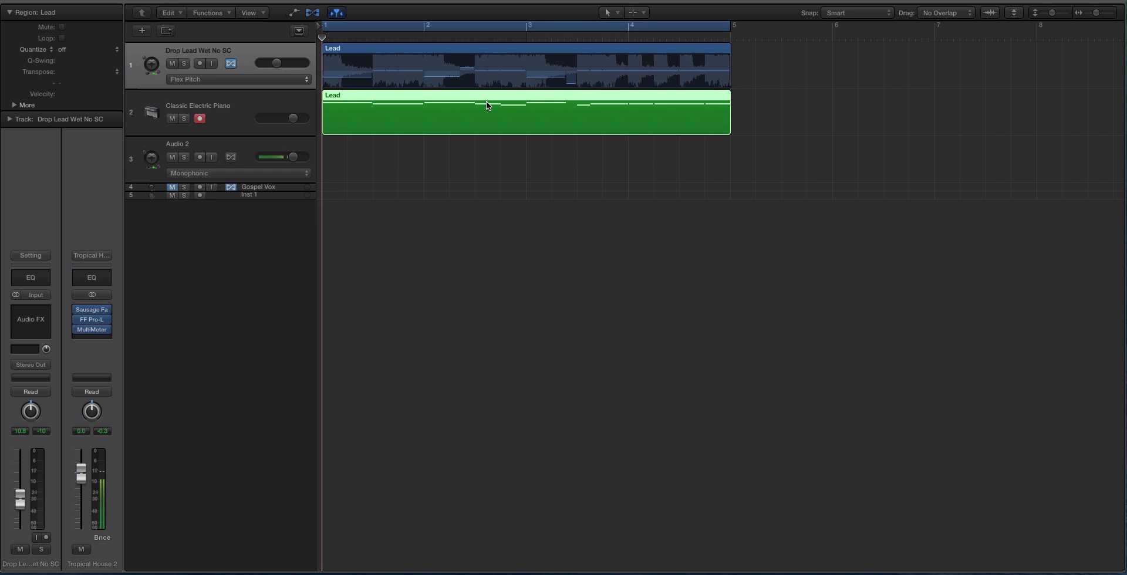
left_click(237, 105)
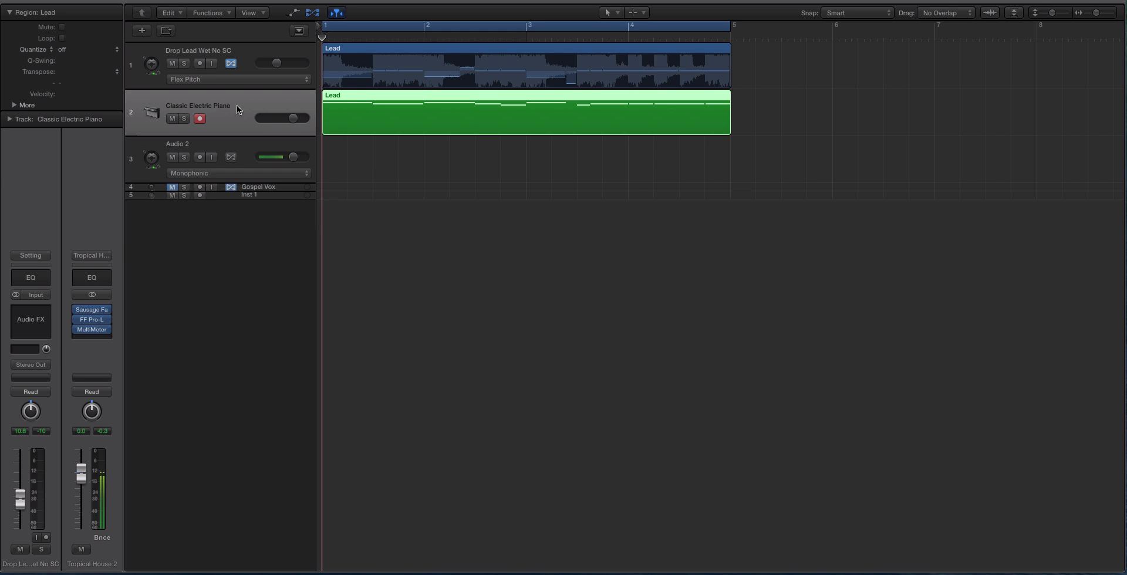
double_click(408, 118)
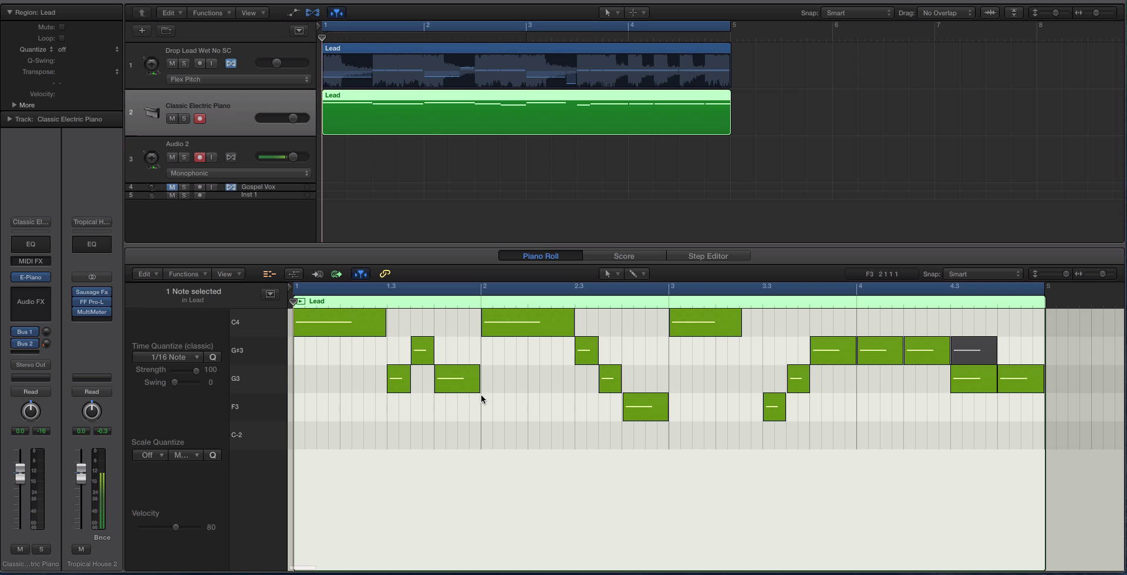
Select the first C4 note, swap the Piano Roll for the Mixer, and record-arm Audio 2
left_click(340, 327)
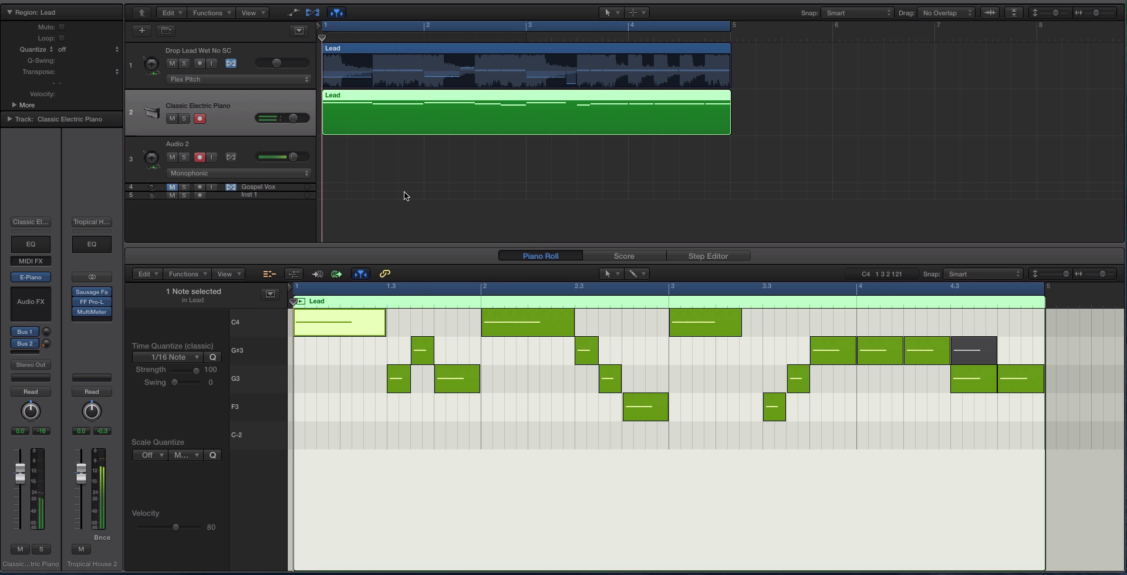
key("x")
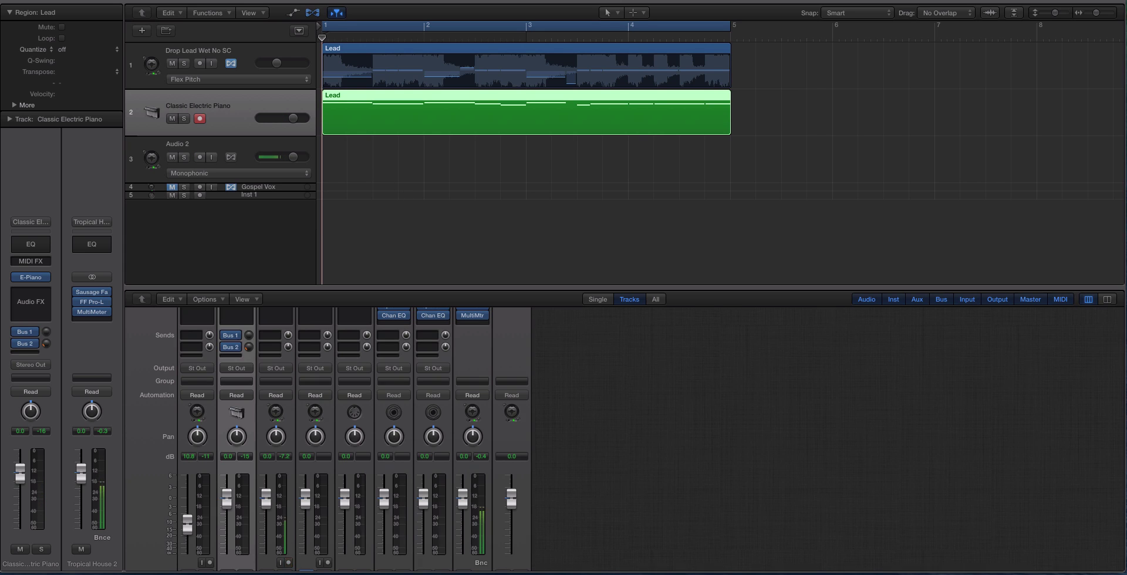
left_click(200, 156)
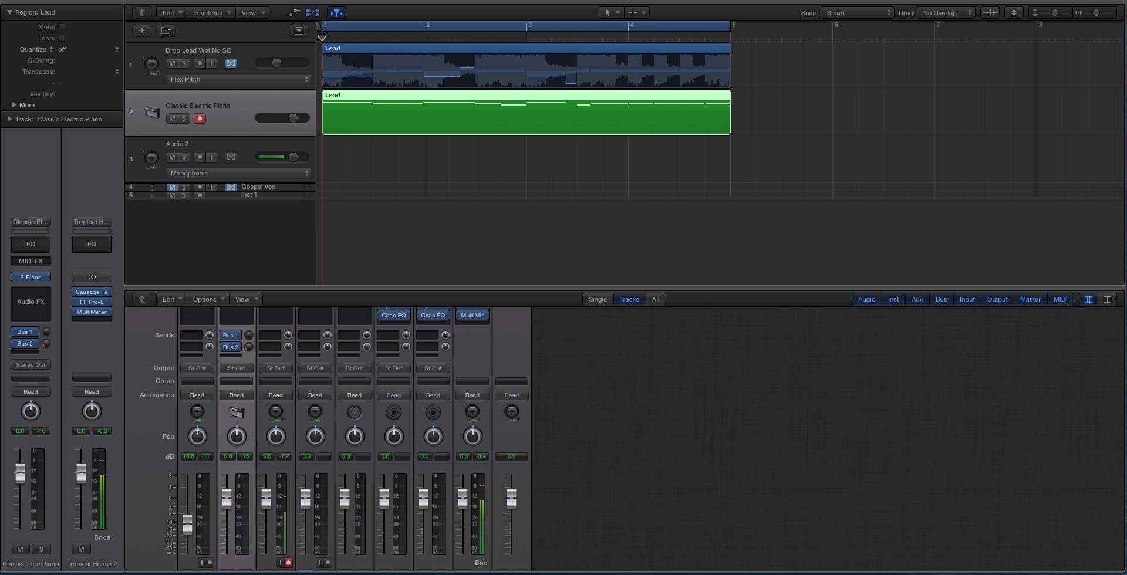